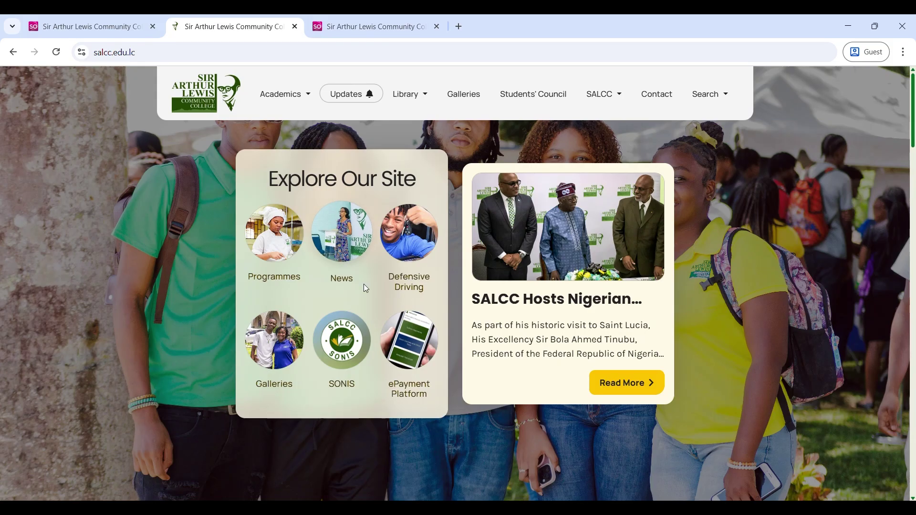
- Open SONIS from the college homepage, filter offerings to T courses, and register TEST100
{"action": "left_click", "coordinate": [342, 344]}
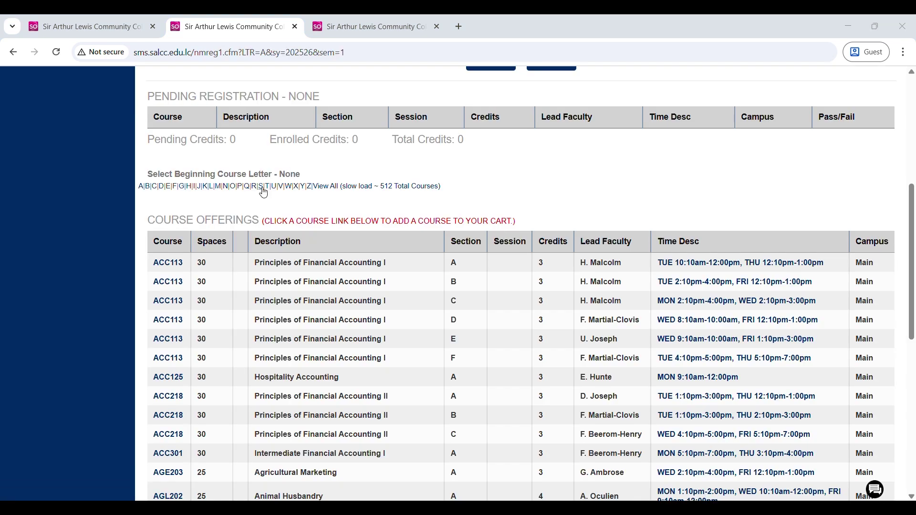
{"action": "left_click", "coordinate": [268, 187]}
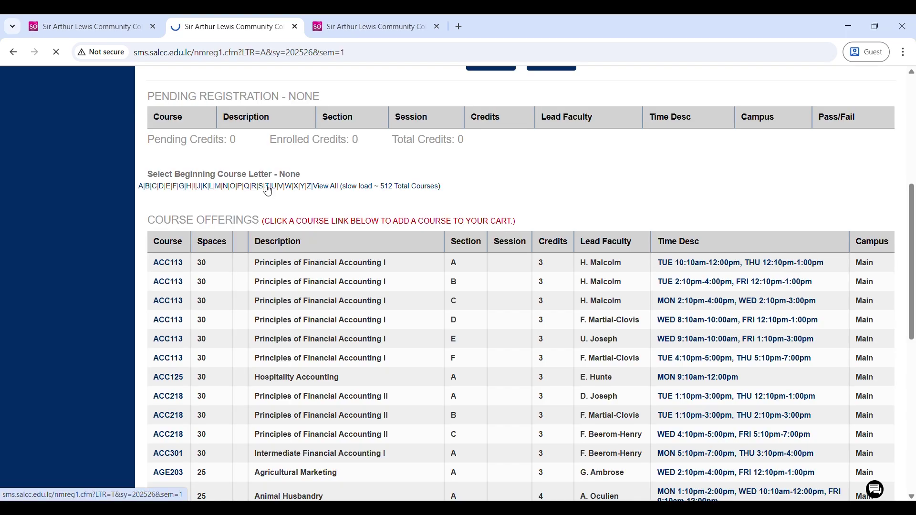
{"action": "scroll", "coordinate": [172, 310], "scroll_direction": "down", "scroll_amount": 3}
{"action": "left_click", "coordinate": [171, 308]}
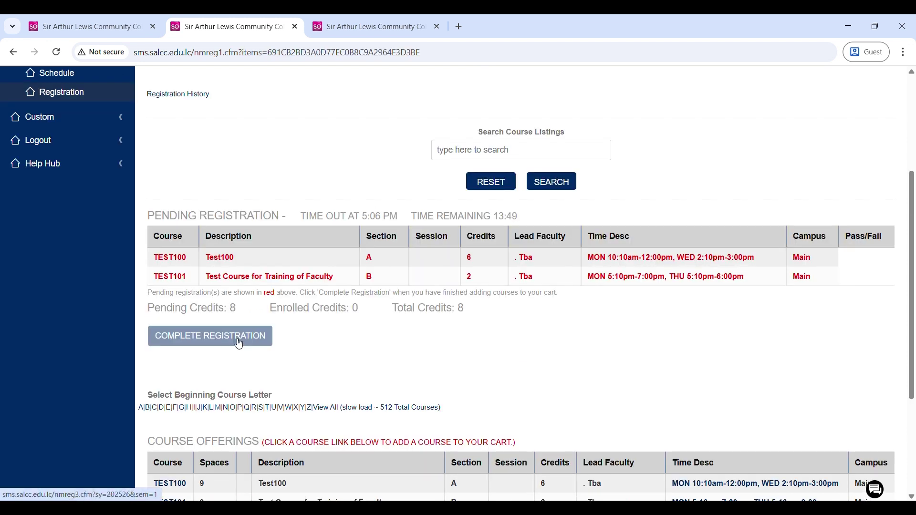
{"action": "left_click", "coordinate": [239, 344]}
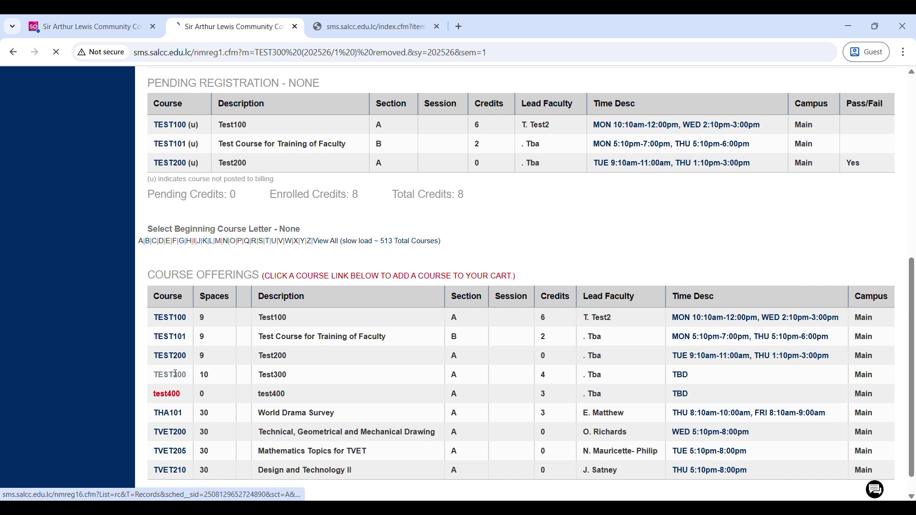
- Register TEST300 as well and view the resulting class schedule
{"action": "left_click", "coordinate": [172, 369]}
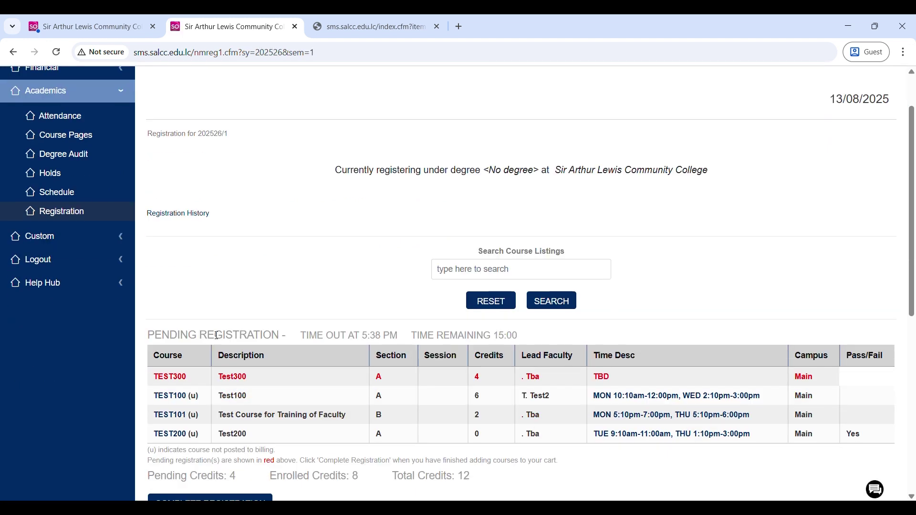
{"action": "scroll", "coordinate": [491, 254], "scroll_direction": "down", "scroll_amount": 3}
{"action": "left_click", "coordinate": [210, 384]}
{"action": "scroll", "coordinate": [196, 363], "scroll_direction": "down", "scroll_amount": 3}
{"action": "scroll", "coordinate": [204, 334], "scroll_direction": "up", "scroll_amount": 3}
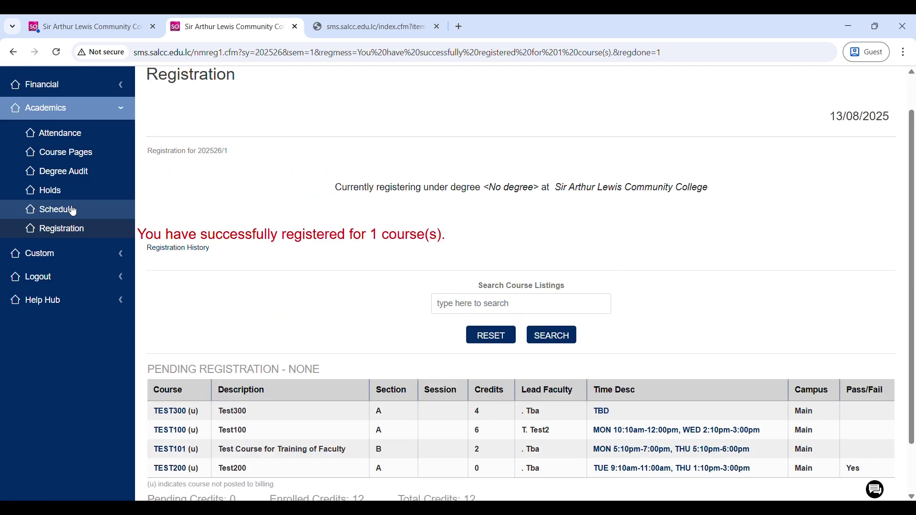
{"action": "left_click", "coordinate": [76, 210]}
{"action": "scroll", "coordinate": [506, 316], "scroll_direction": "down", "scroll_amount": 2}
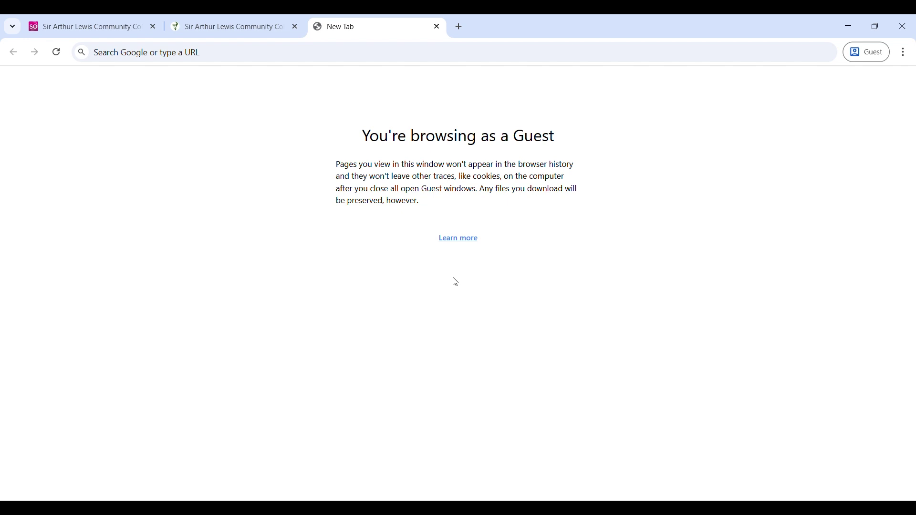
{"action": "left_click", "coordinate": [180, 53]}
{"action": "type", "text": "http://sms.salcc.edu.lc/"}
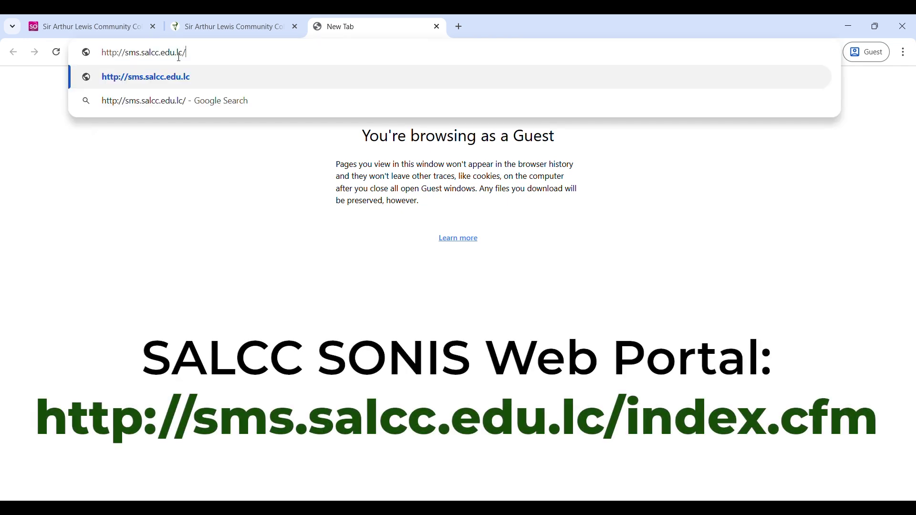
{"action": "key", "text": "Return"}
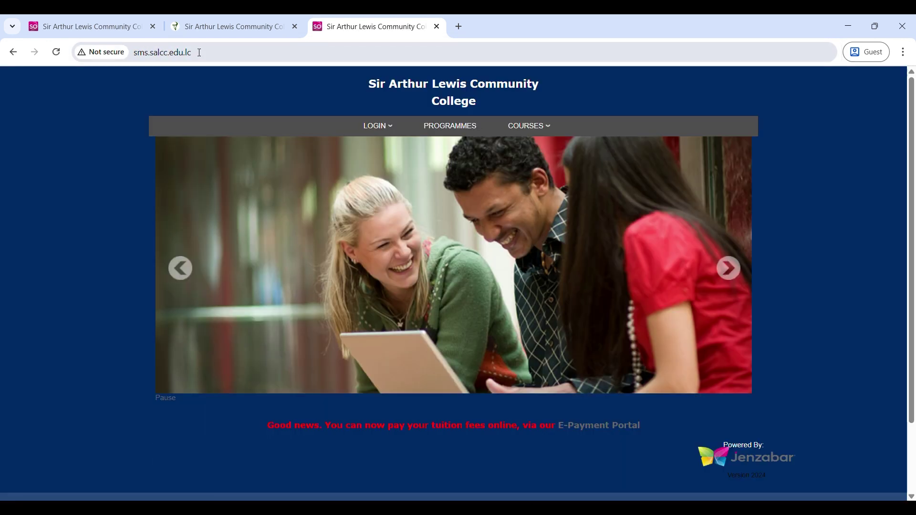
{"action": "left_click", "coordinate": [212, 26]}
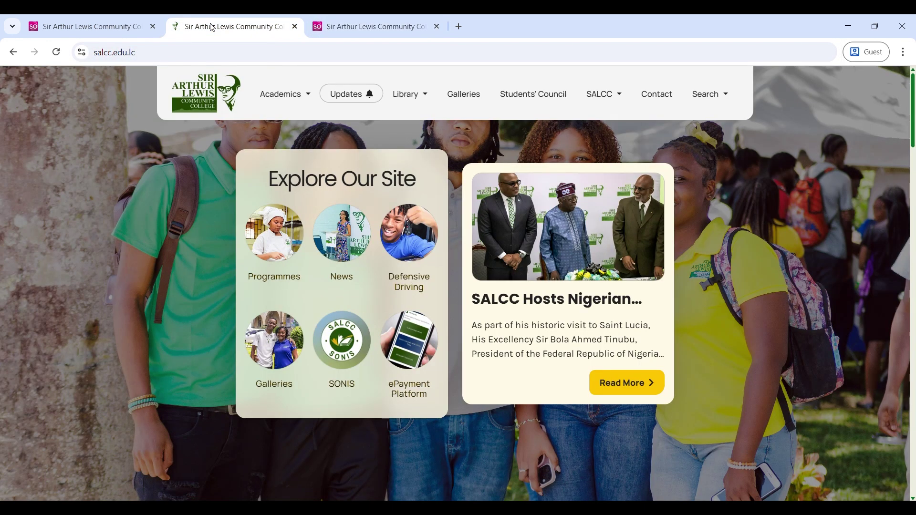
- Go to the SONIS portal using the SONIS icon under Explore Our Site
{"action": "left_click", "coordinate": [342, 345]}
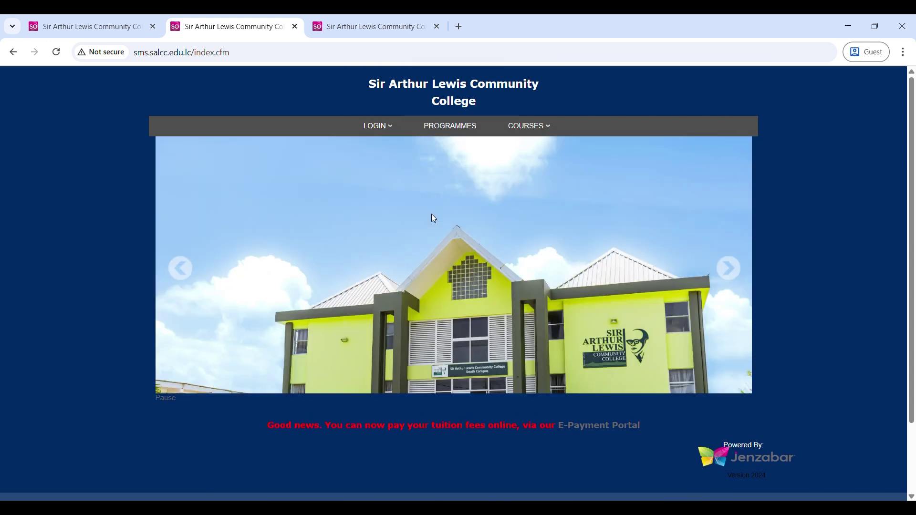
- Open the STUDENT login page and sign in with the student ID and PIN
{"action": "left_click", "coordinate": [385, 126]}
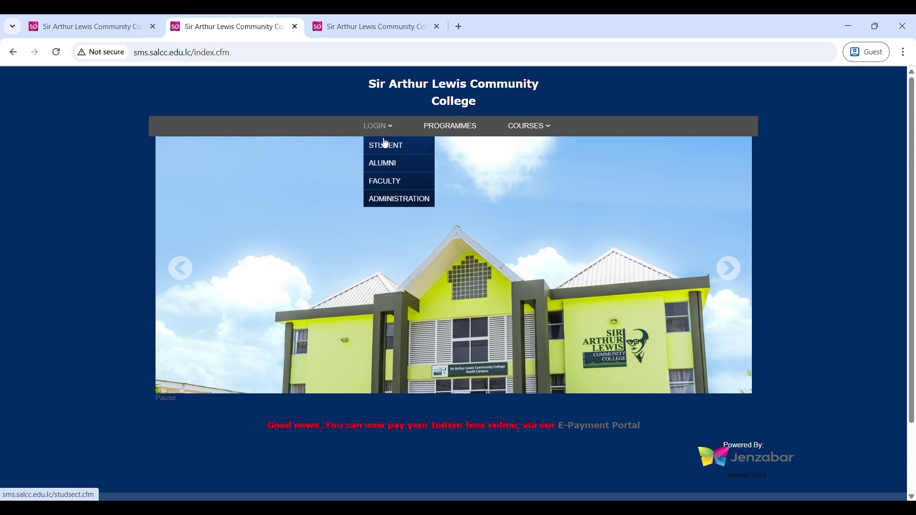
{"action": "left_click", "coordinate": [390, 152]}
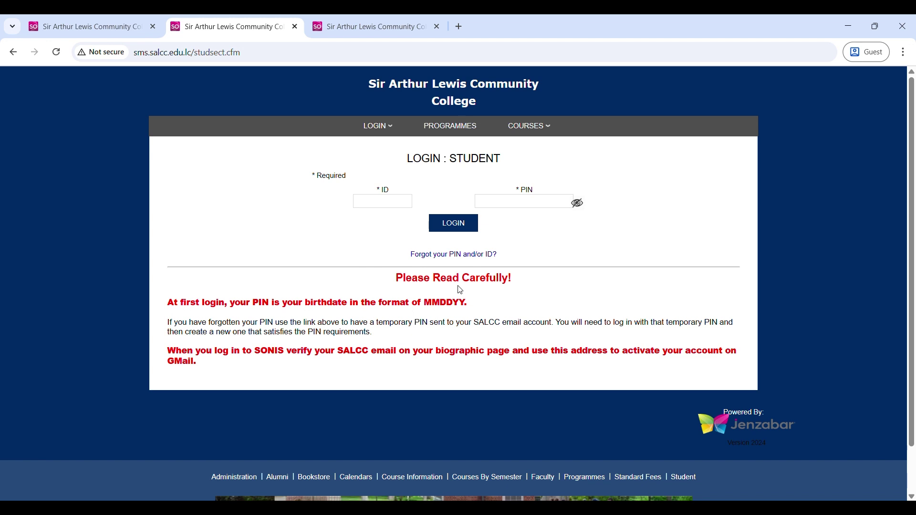
{"action": "left_click", "coordinate": [381, 201]}
{"action": "type", "text": "SUS919416"}
{"action": "left_click", "coordinate": [518, 208]}
{"action": "type", "text": "*s"}
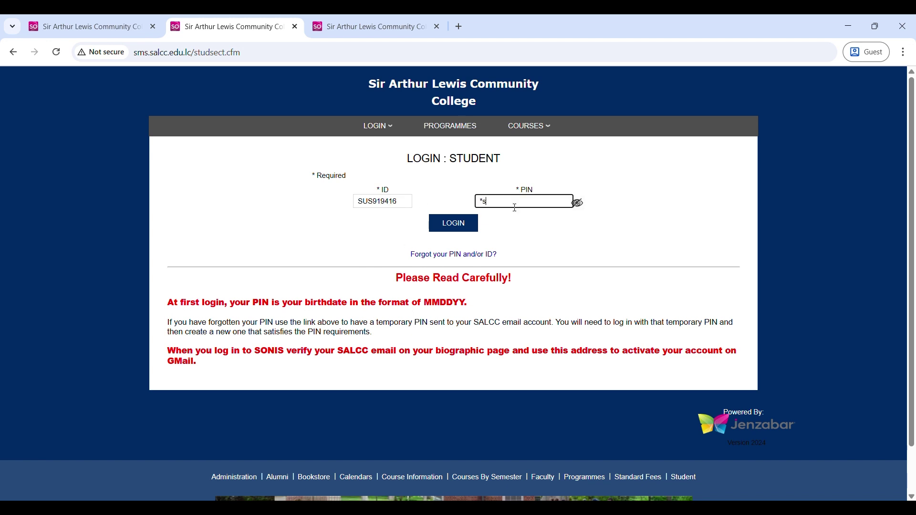
{"action": "type", "text": "s"}
{"action": "type", "text": "t"}
{"action": "type", "text": "****5"}
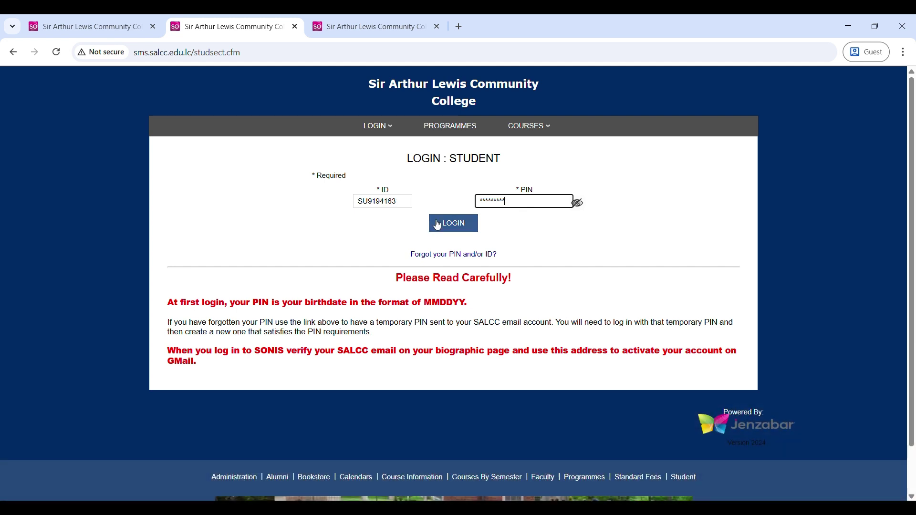
{"action": "left_click", "coordinate": [453, 223]}
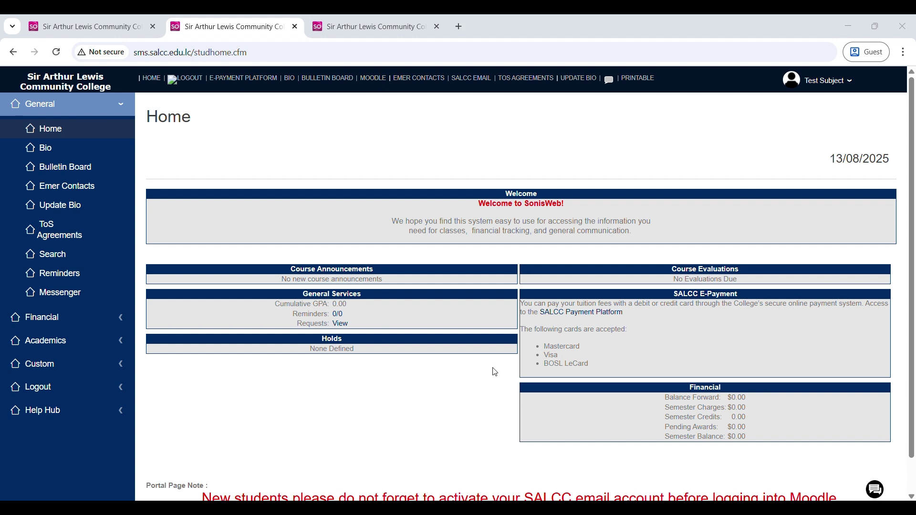
- Show the student's Bio page and briefly highlight the email address on record
{"action": "left_click", "coordinate": [62, 154]}
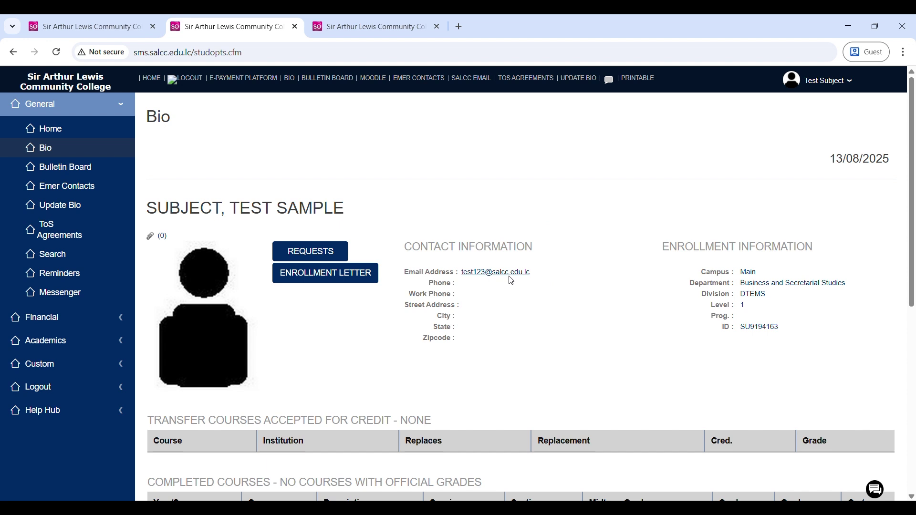
{"action": "left_click_drag", "start_coordinate": [458, 272], "coordinate": [531, 272]}
{"action": "left_click", "coordinate": [544, 284]}
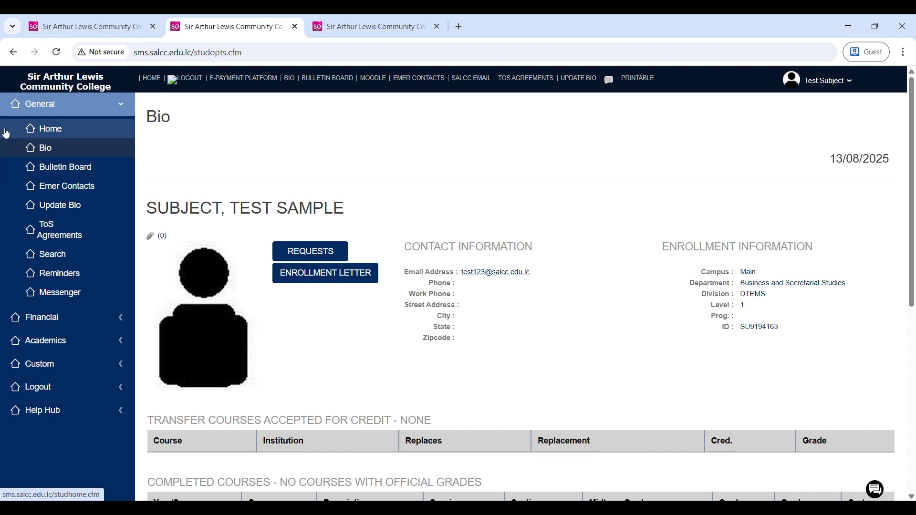
- Open Registration under Academics and scroll through the Course Offerings starting at ACC113
{"action": "left_click", "coordinate": [63, 347]}
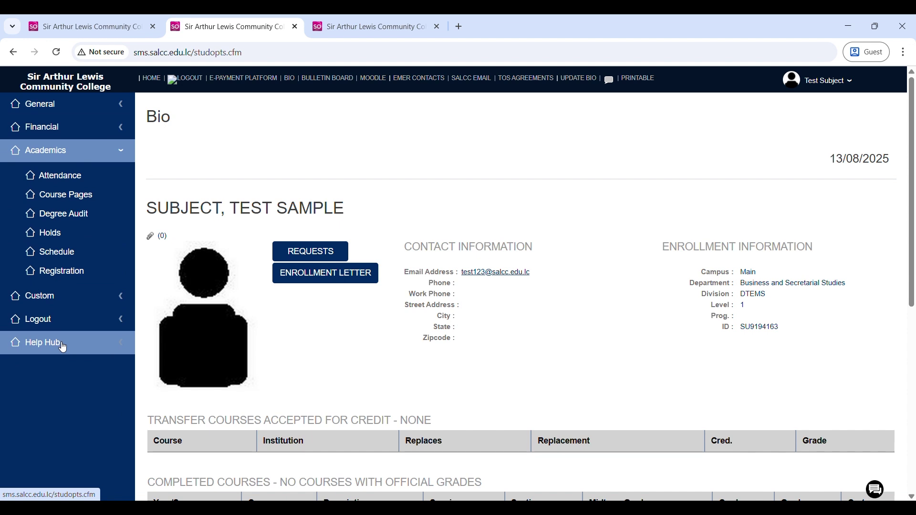
{"action": "left_click", "coordinate": [86, 272]}
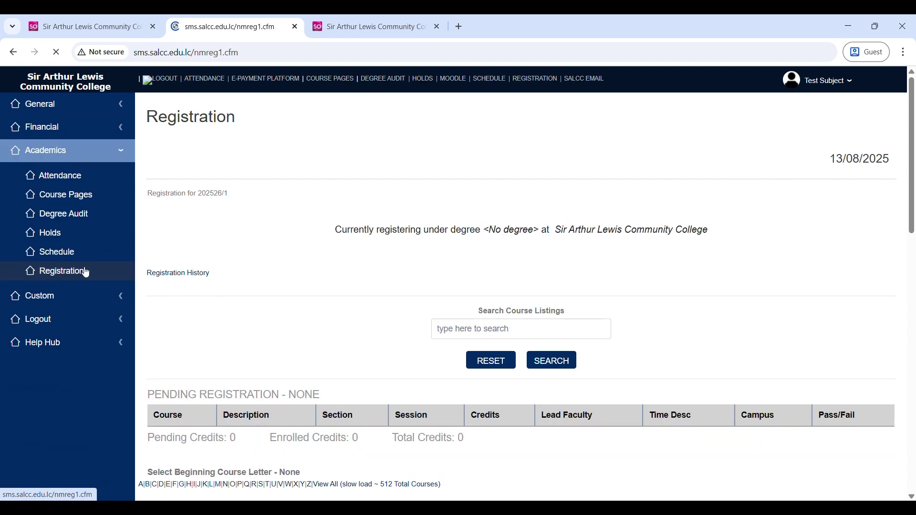
{"action": "scroll", "coordinate": [498, 281], "scroll_direction": "down", "scroll_amount": 5}
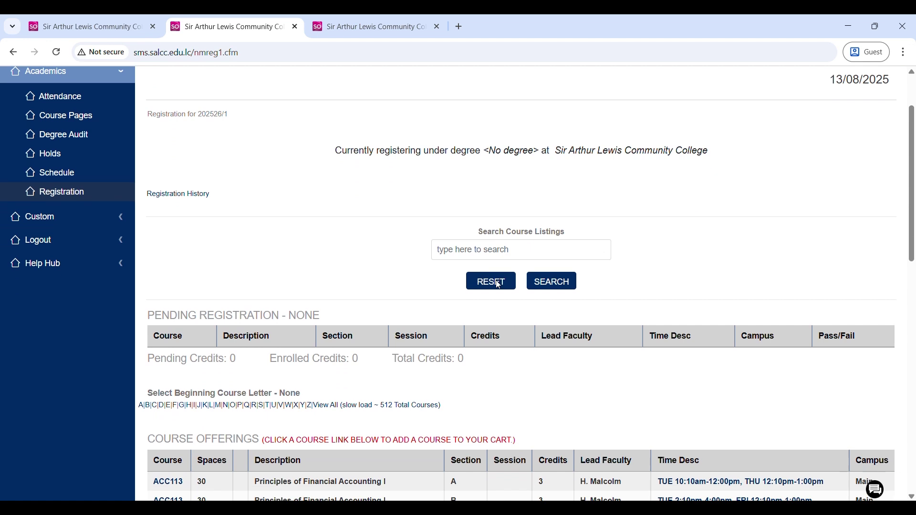
{"action": "scroll", "coordinate": [498, 280], "scroll_direction": "down", "scroll_amount": 5}
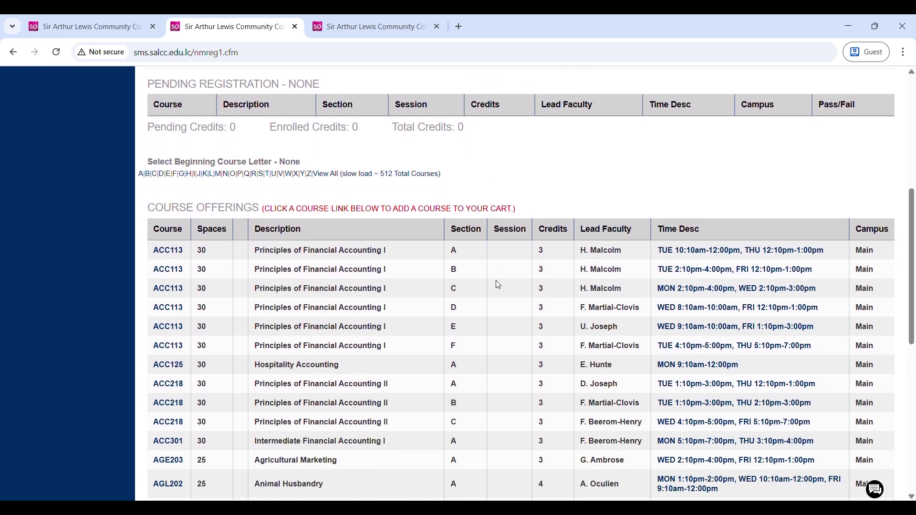
{"action": "scroll", "coordinate": [499, 285], "scroll_direction": "up", "scroll_amount": 1}
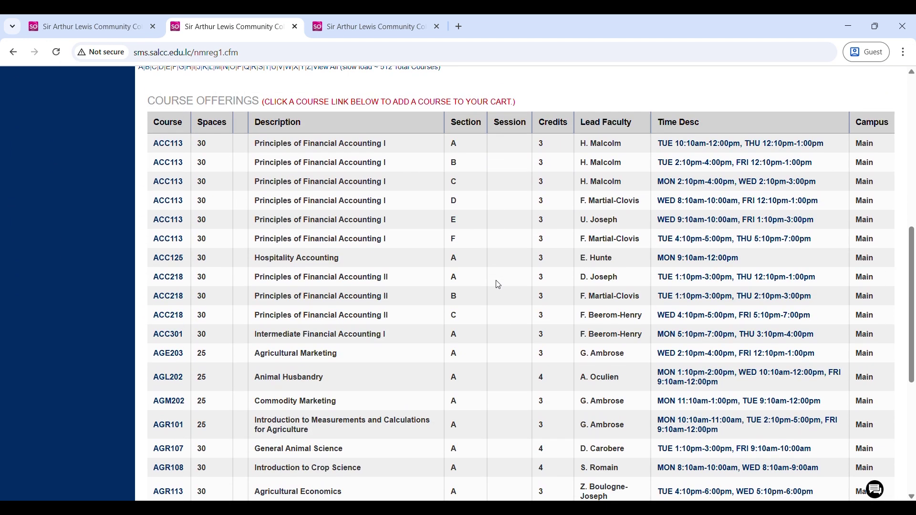
{"action": "scroll", "coordinate": [498, 285], "scroll_direction": "down", "scroll_amount": 6}
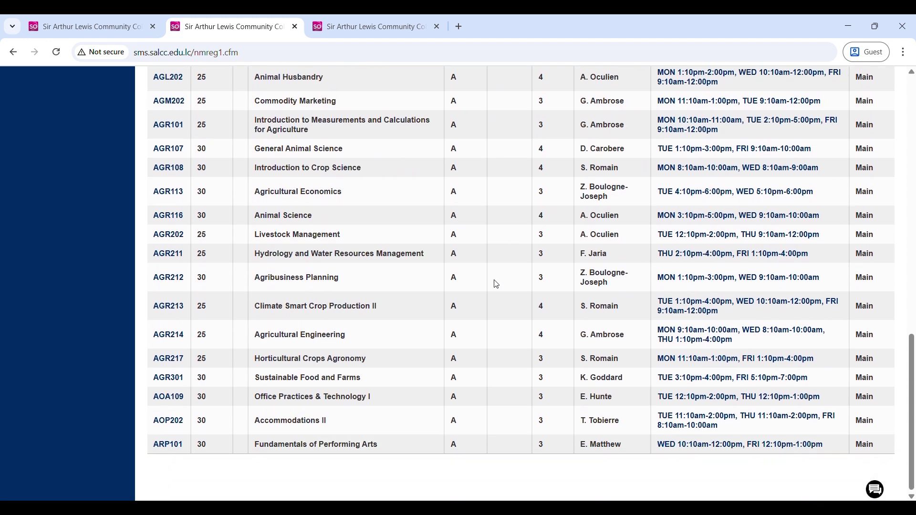
{"action": "scroll", "coordinate": [497, 284], "scroll_direction": "up", "scroll_amount": 7}
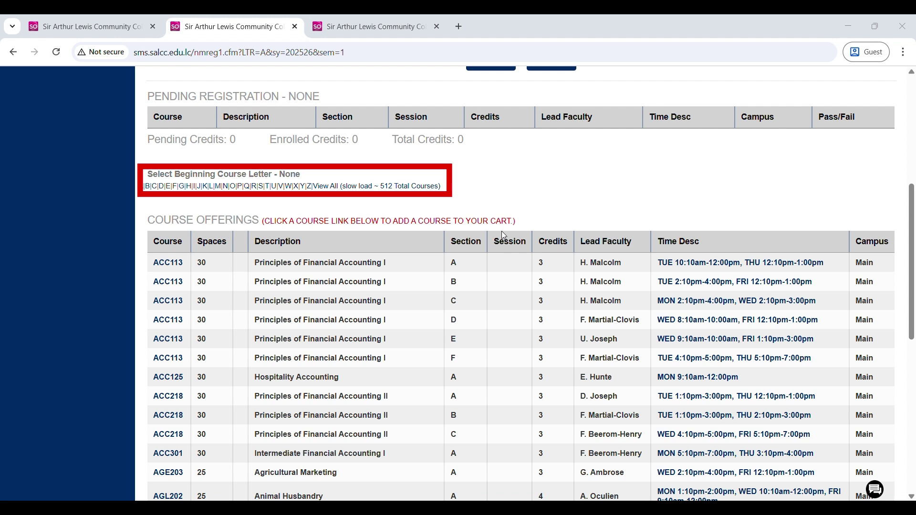
- Filter offerings to T courses, add TEST100 and TEST101 section B, and complete registration
{"action": "left_click", "coordinate": [269, 187]}
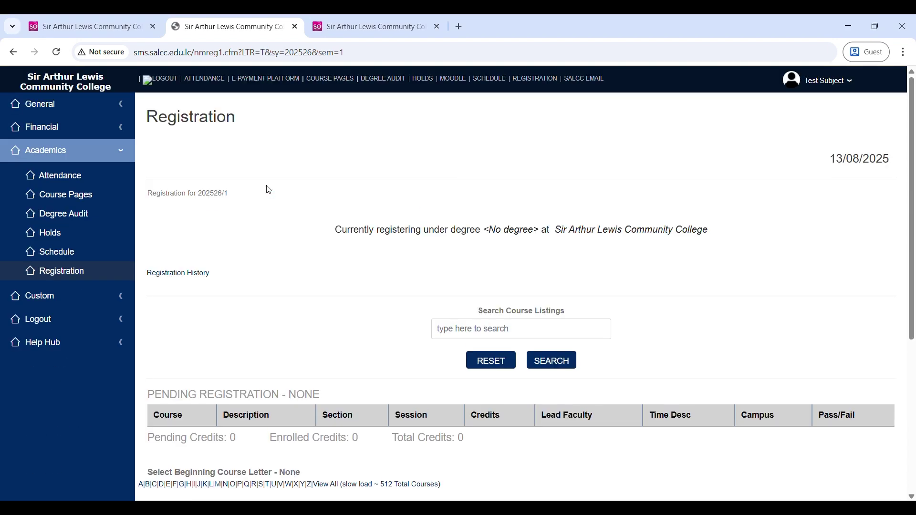
{"action": "scroll", "coordinate": [282, 189], "scroll_direction": "down", "scroll_amount": 3}
{"action": "scroll", "coordinate": [282, 190], "scroll_direction": "down", "scroll_amount": 3}
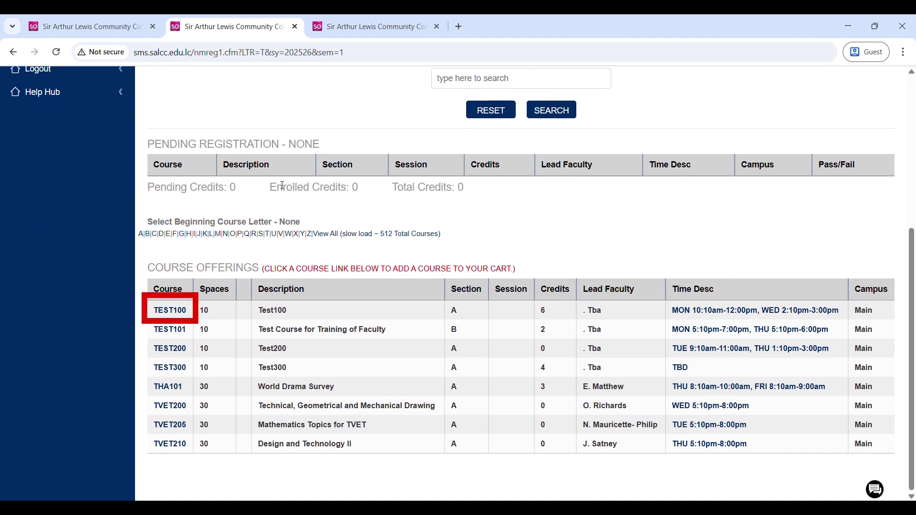
{"action": "left_click", "coordinate": [170, 311]}
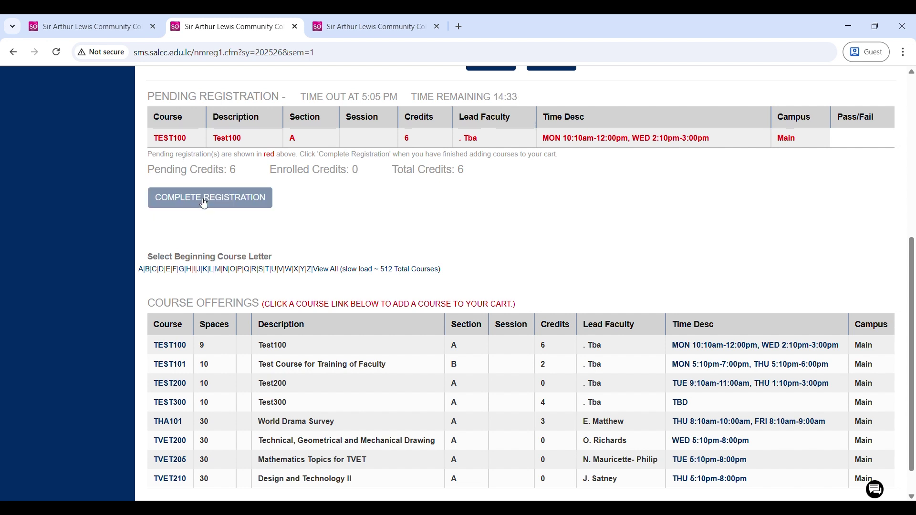
{"action": "scroll", "coordinate": [214, 318], "scroll_direction": "up", "scroll_amount": 1}
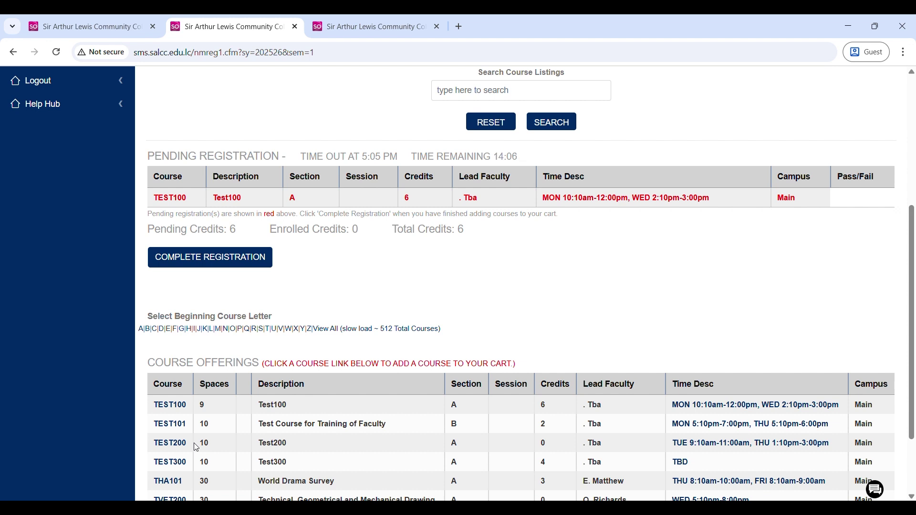
{"action": "left_click", "coordinate": [178, 425]}
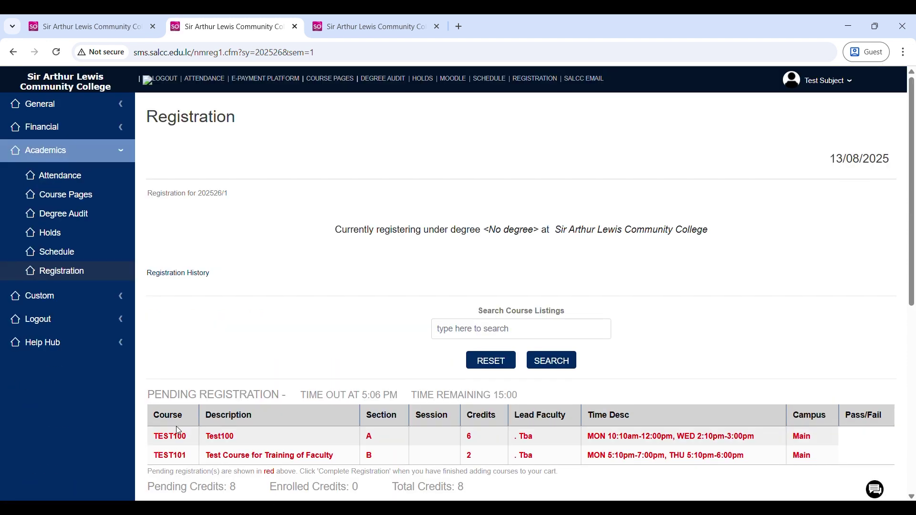
{"action": "scroll", "coordinate": [178, 431], "scroll_direction": "down", "scroll_amount": 3}
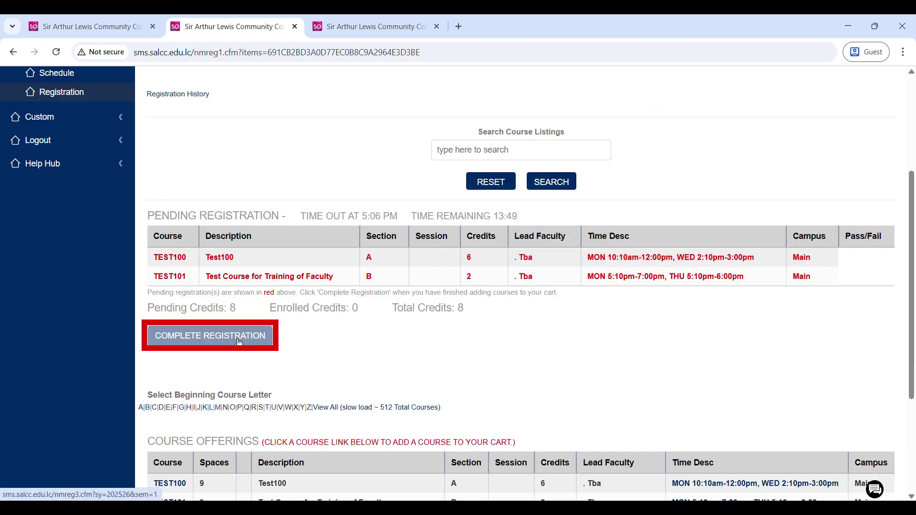
{"action": "left_click", "coordinate": [240, 343]}
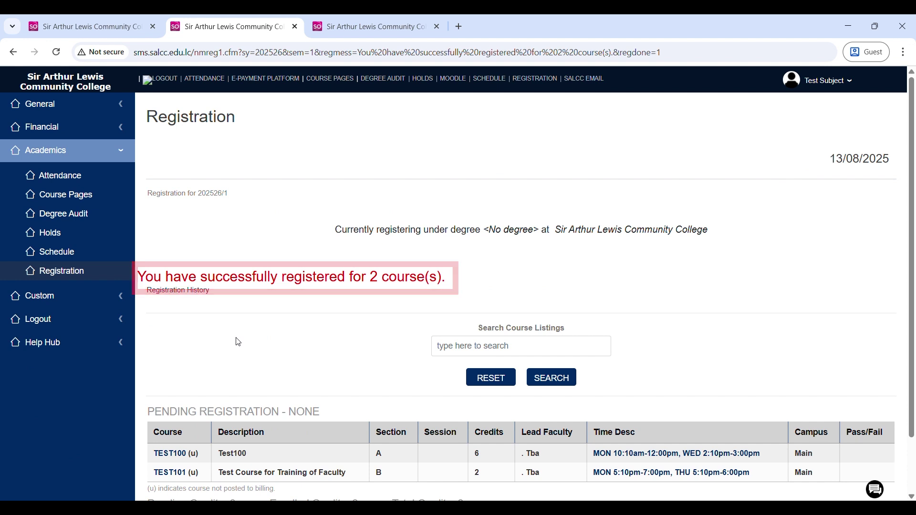
- Return to the main registration page and filter course offerings to T courses
{"action": "scroll", "coordinate": [222, 438], "scroll_direction": "down", "scroll_amount": 1}
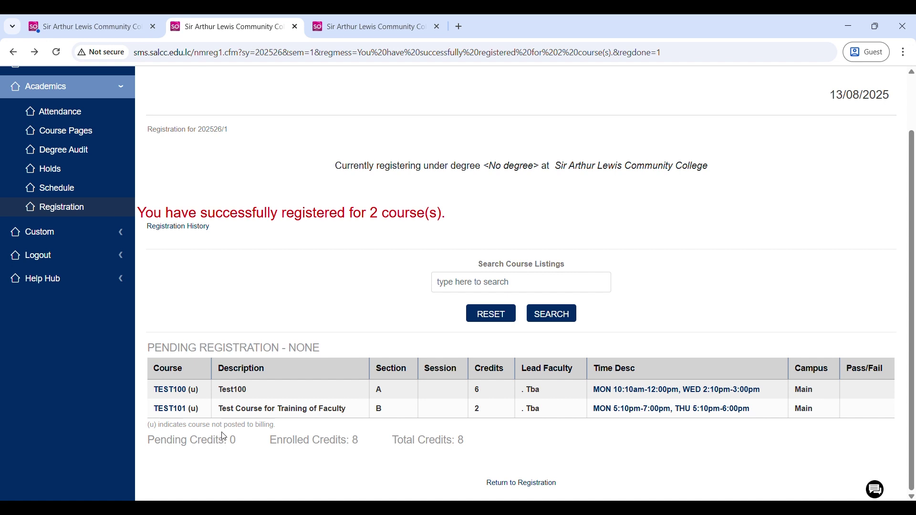
{"action": "left_click", "coordinate": [546, 486]}
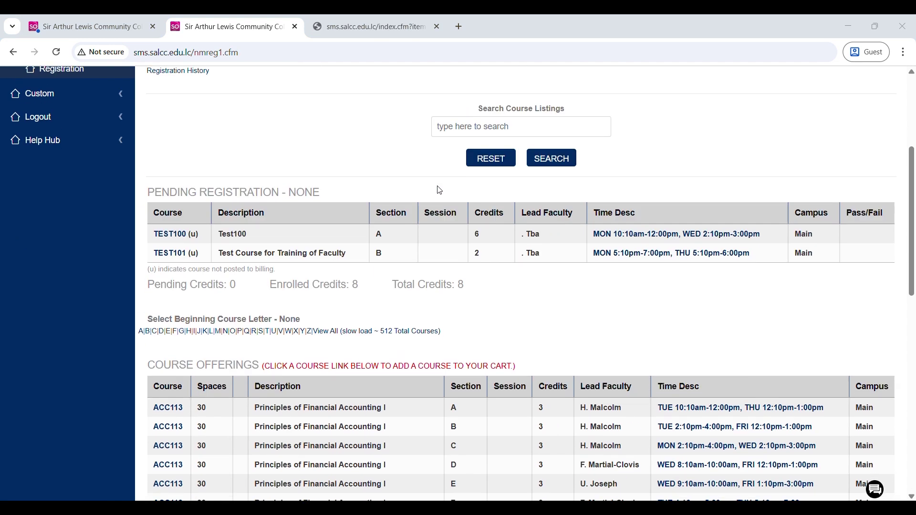
{"action": "scroll", "coordinate": [435, 188], "scroll_direction": "up", "scroll_amount": 3}
{"action": "scroll", "coordinate": [440, 191], "scroll_direction": "up", "scroll_amount": 1}
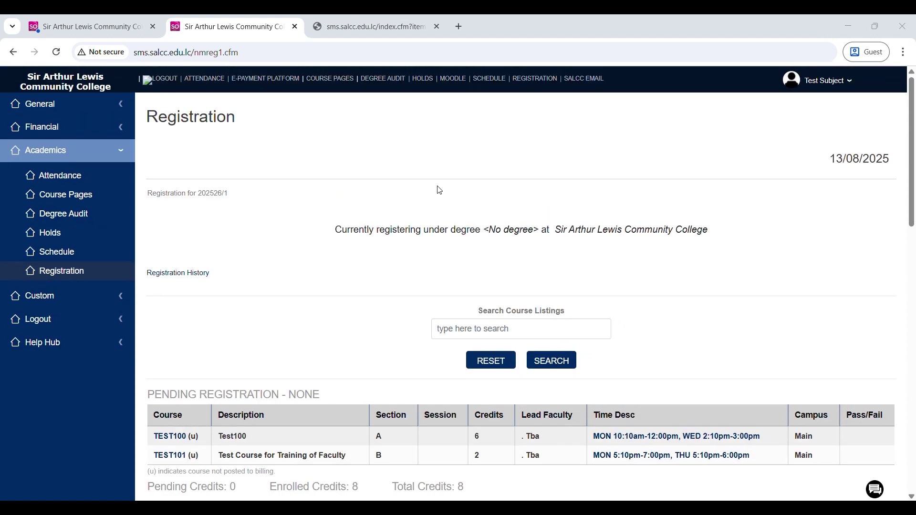
{"action": "scroll", "coordinate": [255, 409], "scroll_direction": "down", "scroll_amount": 2}
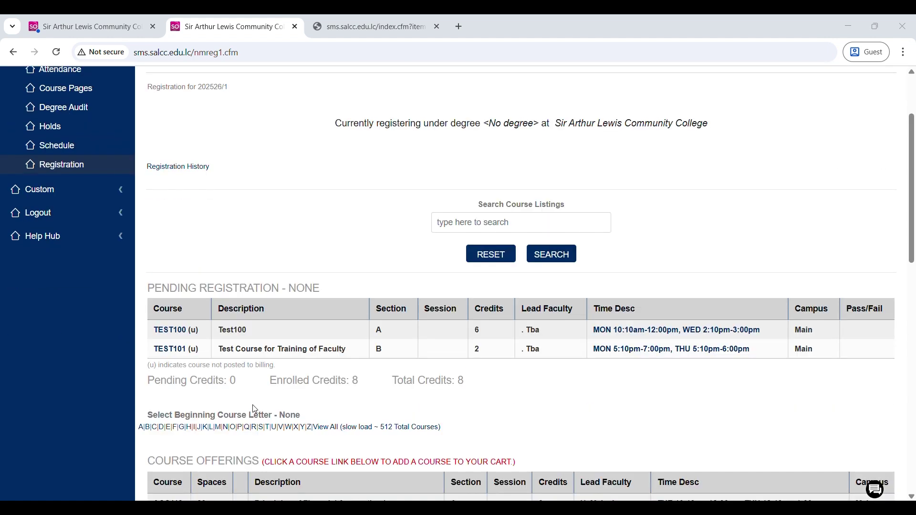
{"action": "left_click", "coordinate": [269, 428]}
- Add TEST200 and TEST300 from the T course offerings to the registration
{"action": "scroll", "coordinate": [268, 425], "scroll_direction": "down", "scroll_amount": 5}
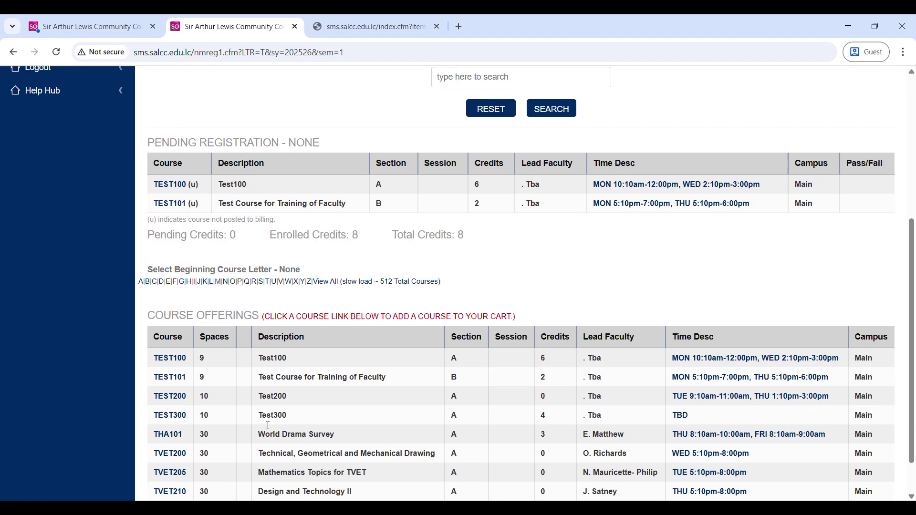
{"action": "scroll", "coordinate": [269, 426], "scroll_direction": "down", "scroll_amount": 1}
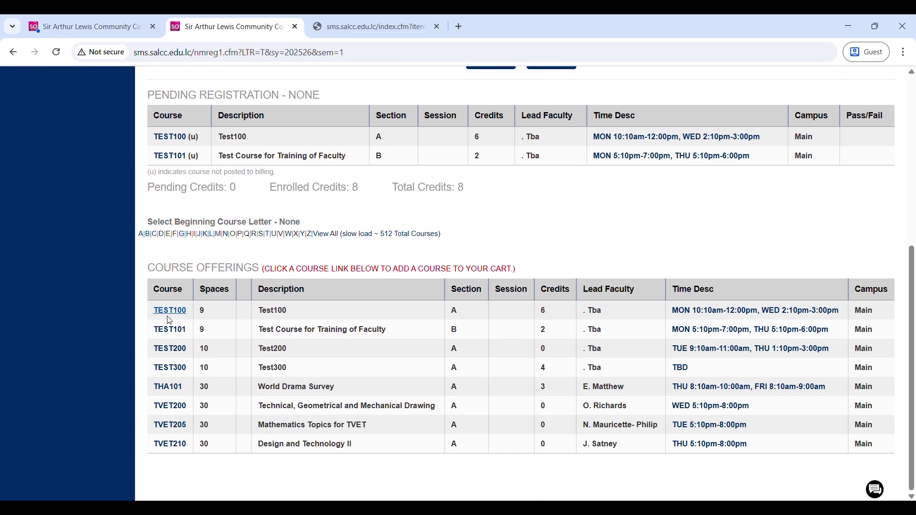
{"action": "left_click", "coordinate": [169, 350]}
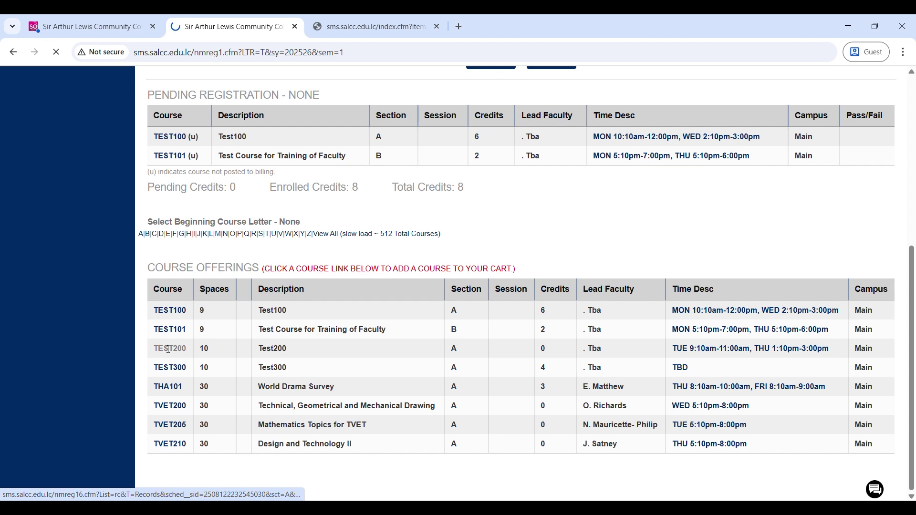
{"action": "scroll", "coordinate": [169, 353], "scroll_direction": "down", "scroll_amount": 5}
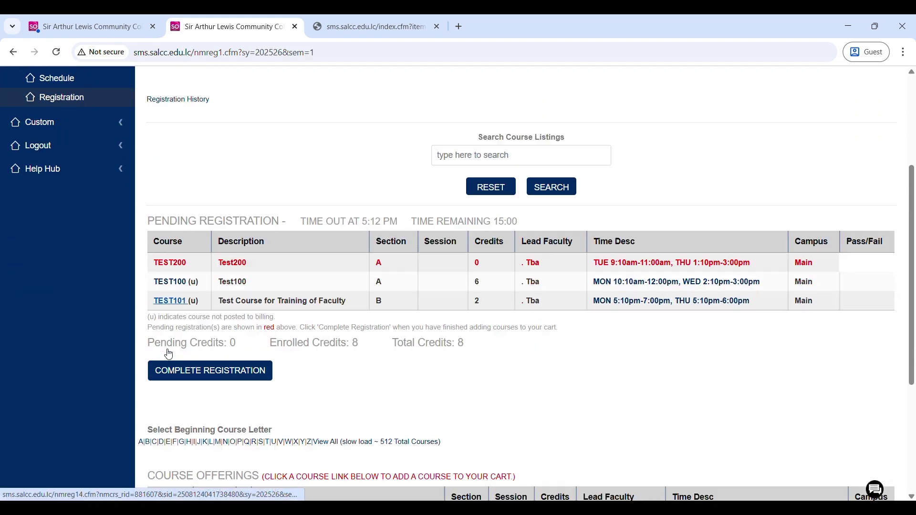
{"action": "scroll", "coordinate": [167, 350], "scroll_direction": "down", "scroll_amount": 4}
{"action": "left_click", "coordinate": [167, 350]}
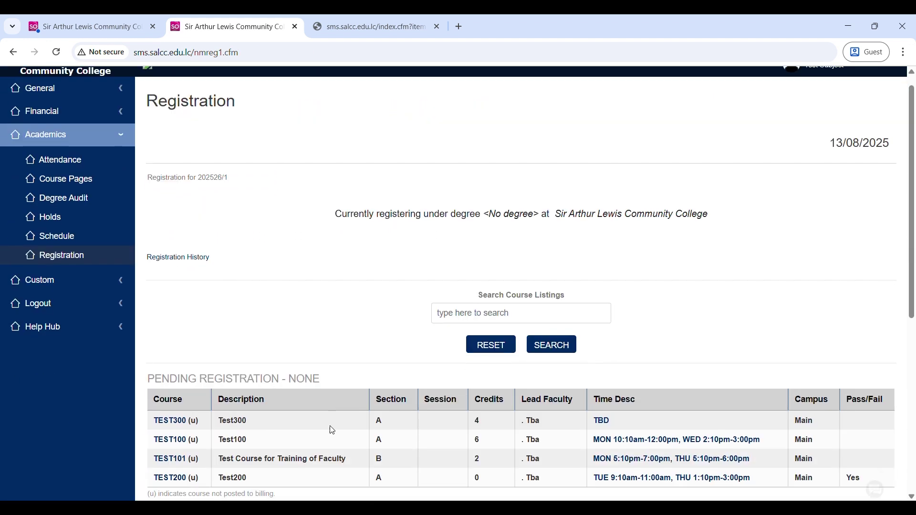
{"action": "scroll", "coordinate": [332, 430], "scroll_direction": "down", "scroll_amount": 2}
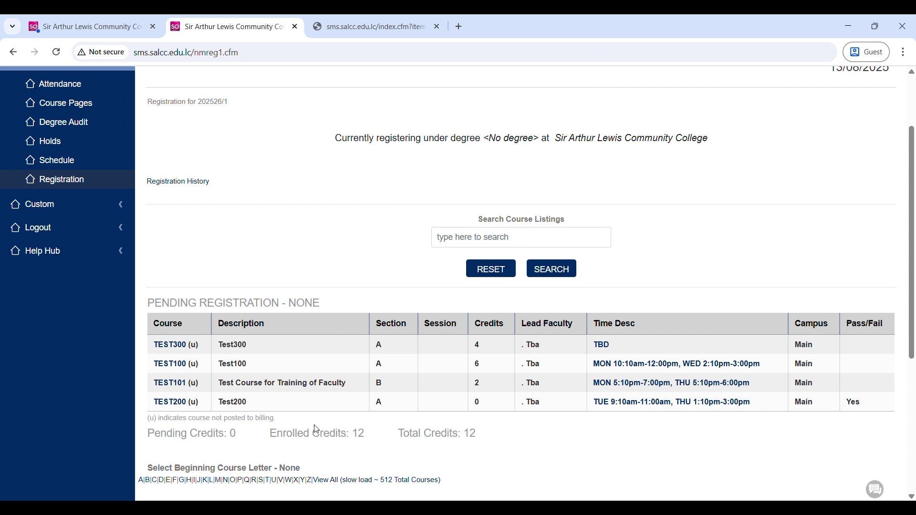
{"action": "scroll", "coordinate": [316, 429], "scroll_direction": "down", "scroll_amount": 1}
- Remove TEST300 from the registration, then select and deselect the full test400 course code
{"action": "left_click", "coordinate": [195, 317]}
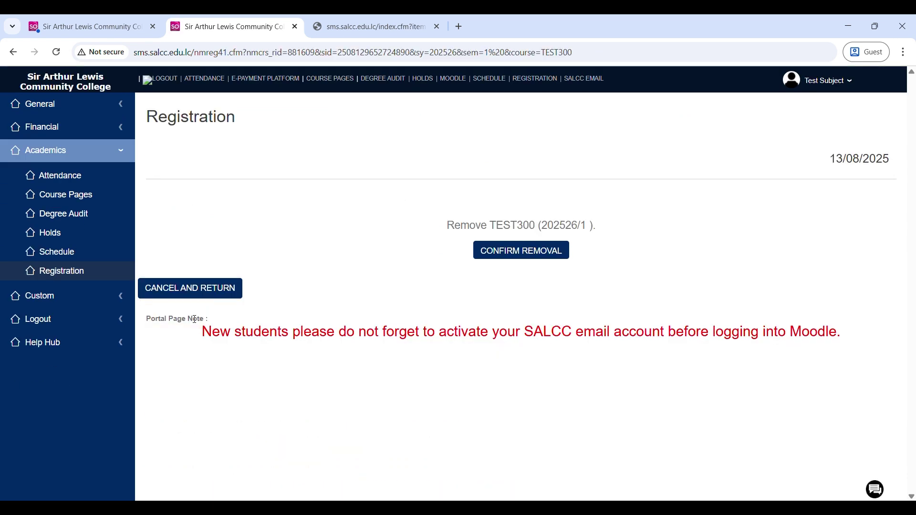
{"action": "left_click", "coordinate": [508, 250]}
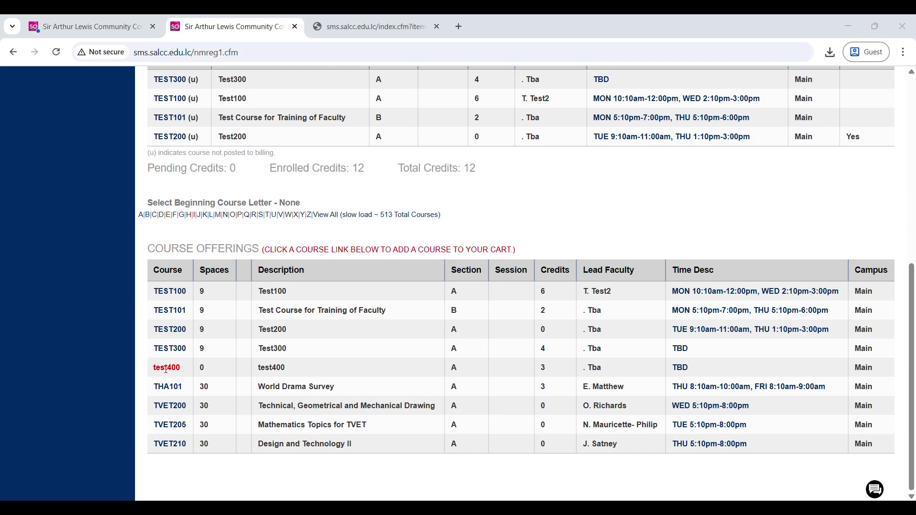
{"action": "double_click", "coordinate": [167, 368]}
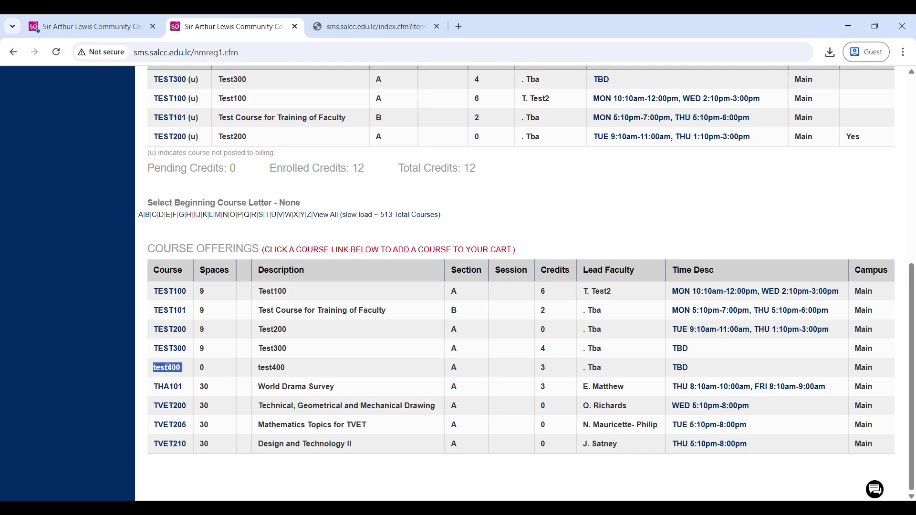
{"action": "left_click", "coordinate": [168, 367]}
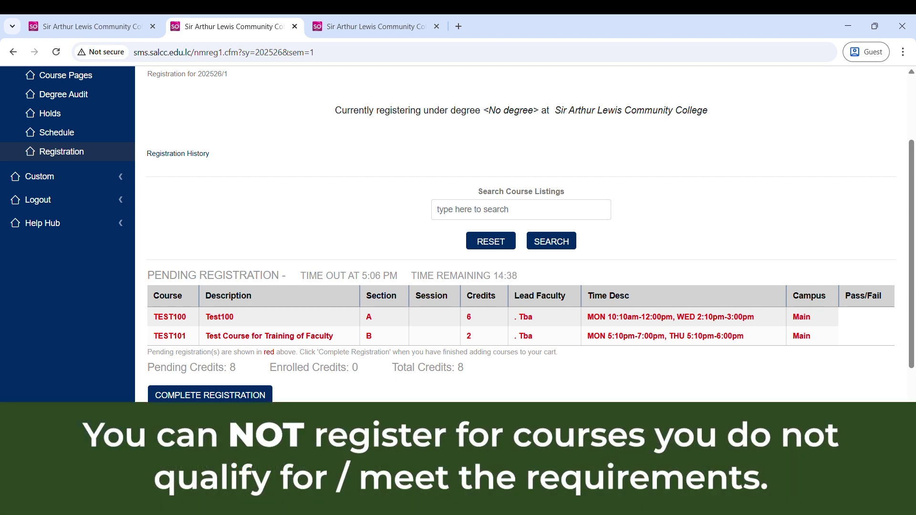
- Try adding THA101 and TVET200, backing out of each program-restriction notice
{"action": "scroll", "coordinate": [521, 234], "scroll_direction": "down", "scroll_amount": 4}
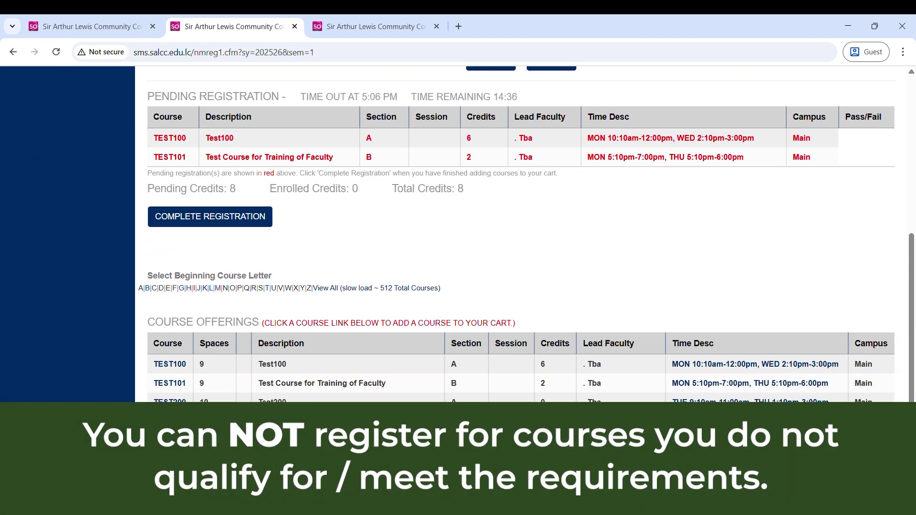
{"action": "scroll", "coordinate": [521, 234], "scroll_direction": "down", "scroll_amount": 1}
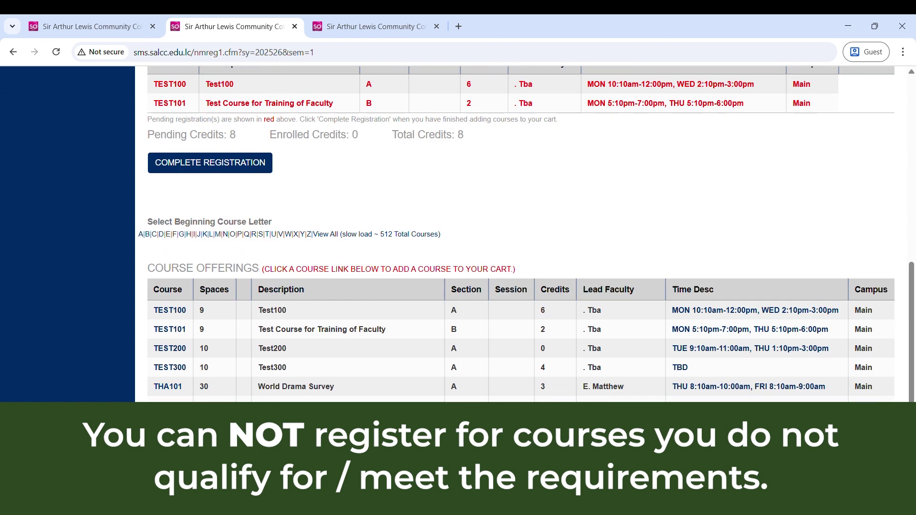
{"action": "left_click", "coordinate": [176, 387]}
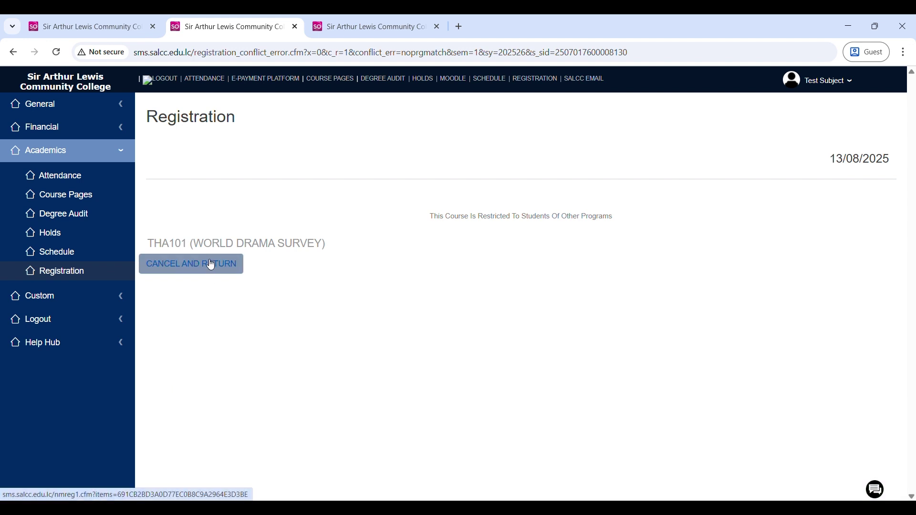
{"action": "left_click", "coordinate": [211, 265]}
{"action": "scroll", "coordinate": [210, 289], "scroll_direction": "down", "scroll_amount": 7}
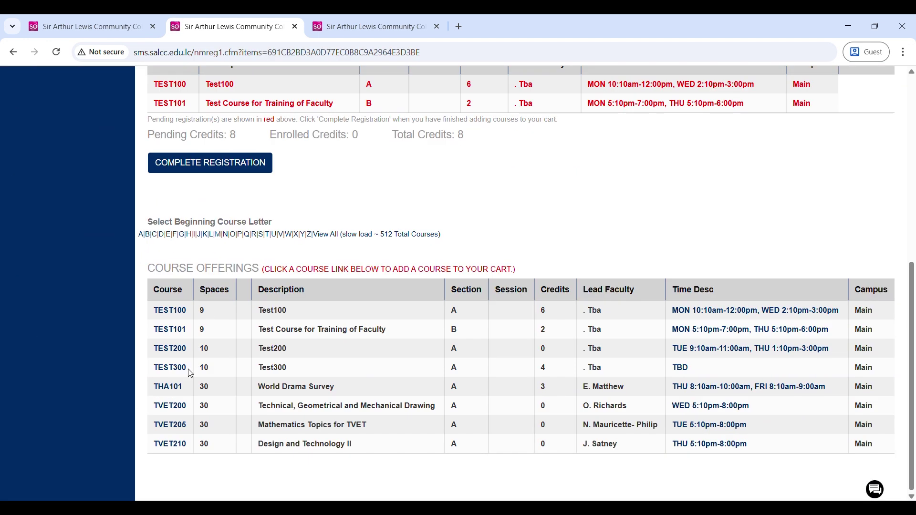
{"action": "left_click", "coordinate": [183, 411]}
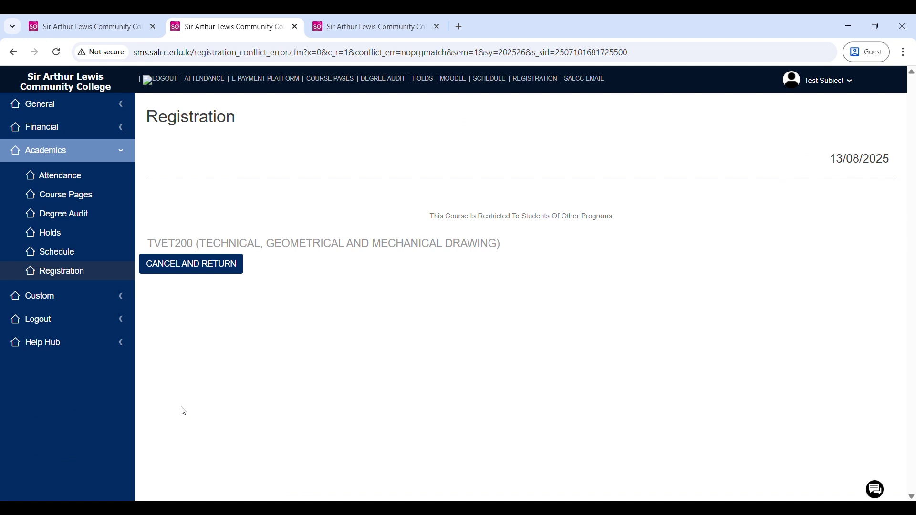
{"action": "left_click", "coordinate": [206, 266]}
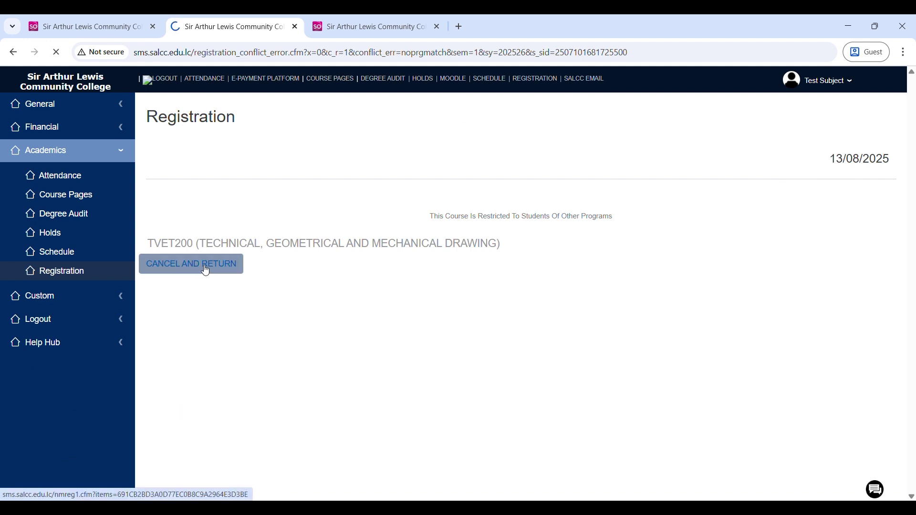
- Complete registration with TEST100, TEST101, TEST200 and TEST300 enrolled for 12 credits
{"action": "scroll", "coordinate": [207, 271], "scroll_direction": "down", "scroll_amount": 4}
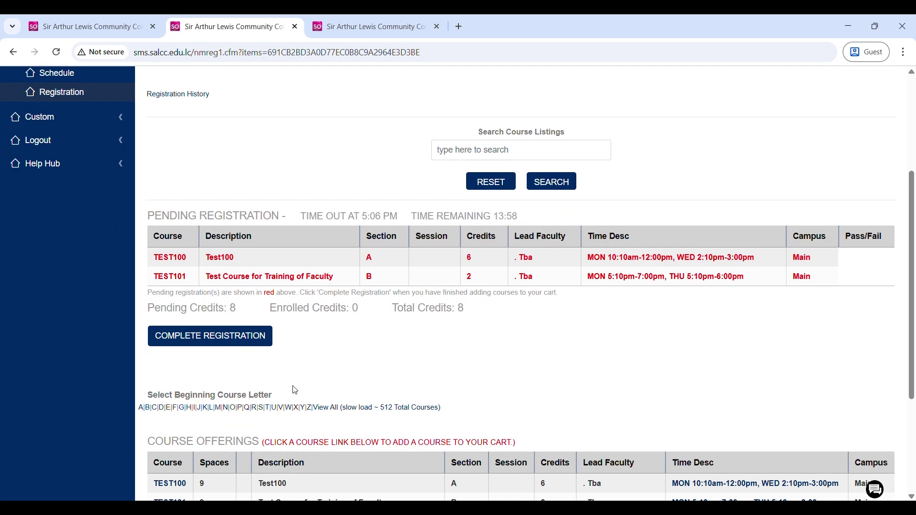
{"action": "left_click", "coordinate": [210, 335]}
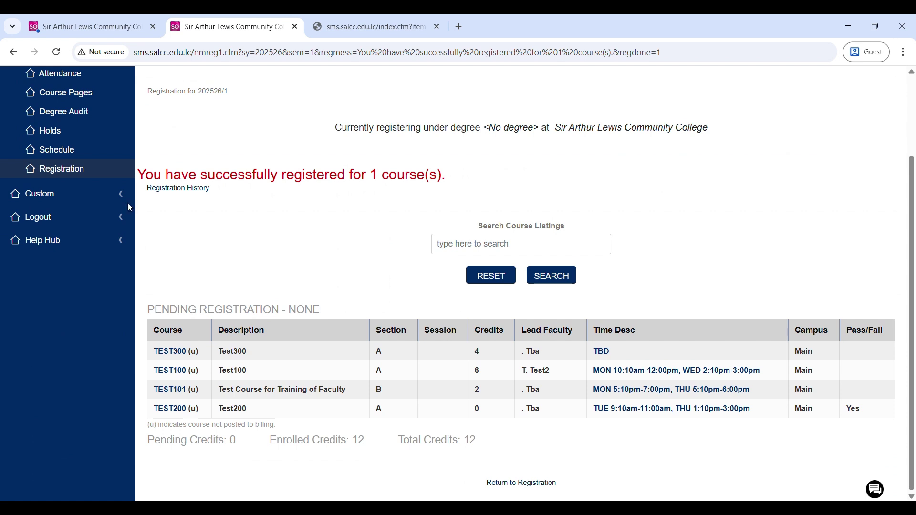
{"action": "scroll", "coordinate": [113, 197], "scroll_direction": "up", "scroll_amount": 1}
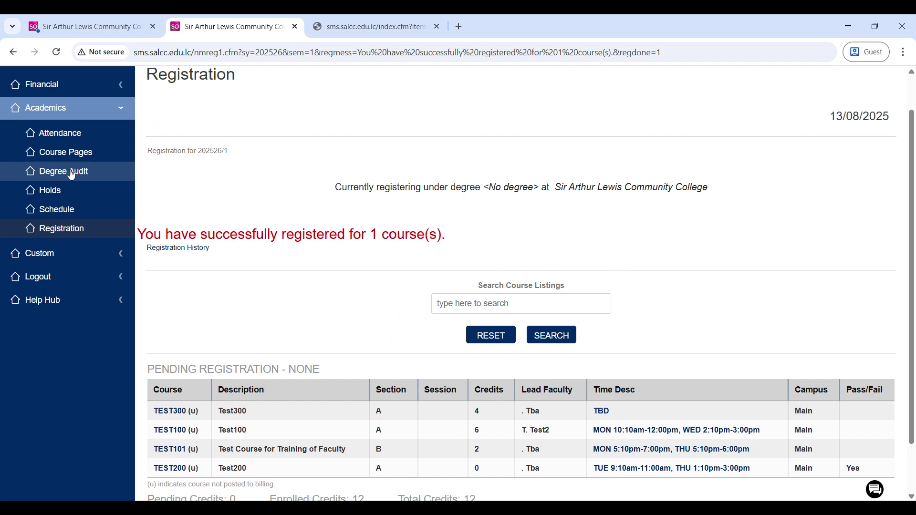
{"action": "left_click", "coordinate": [73, 212]}
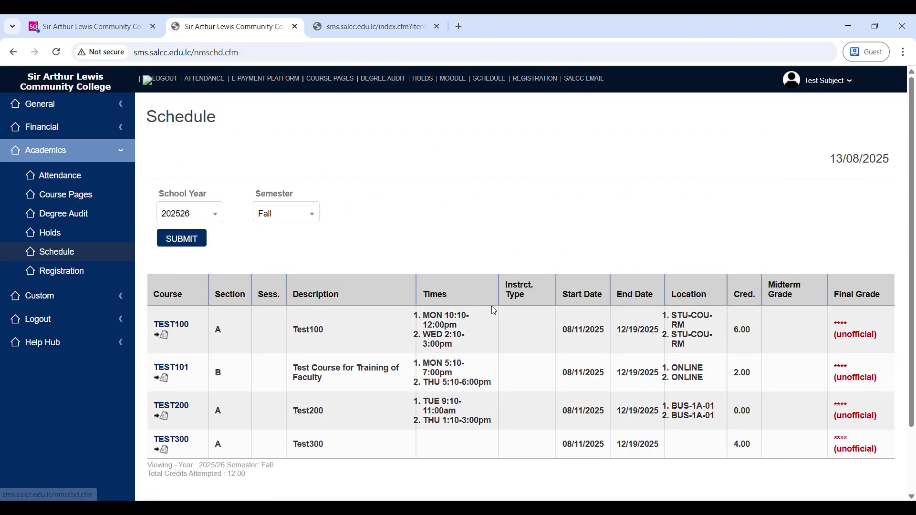
- Scroll through the Fall 2025/26 schedule listing the four TEST courses totaling 12.00 credits
{"action": "scroll", "coordinate": [503, 310], "scroll_direction": "down", "scroll_amount": 2}
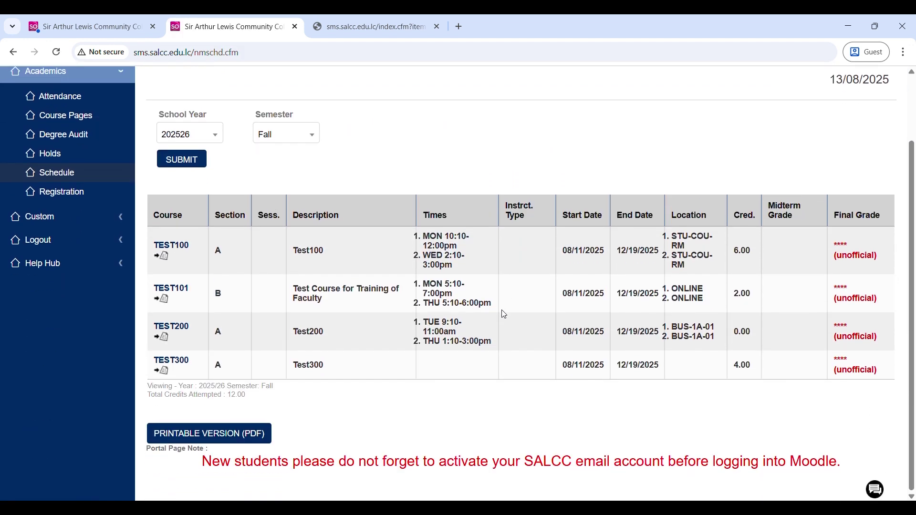